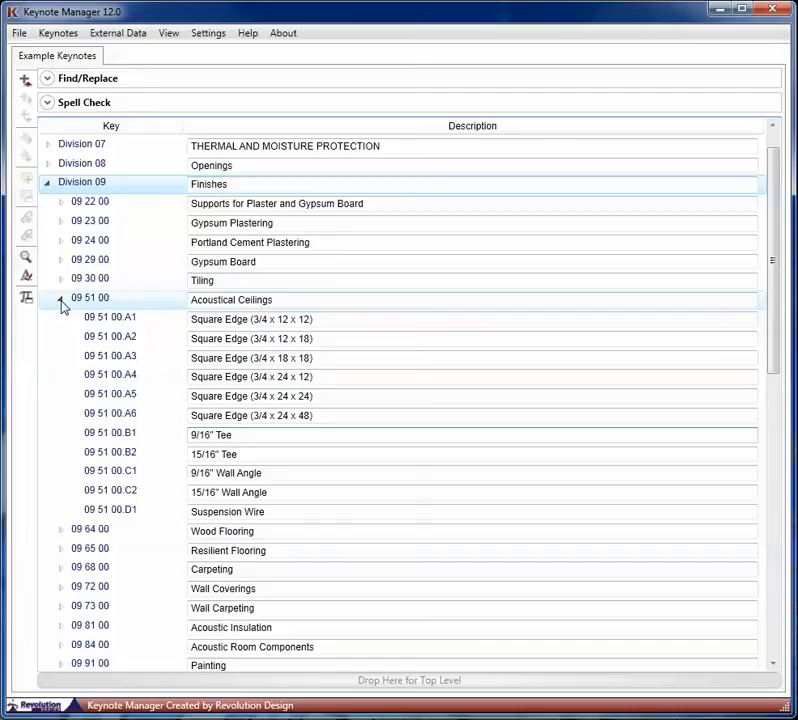
Expand the Tiling keynote 09 30 00 down to the Ceramic Tiling entries and collapse both levels again.
click(60, 299)
click(61, 299)
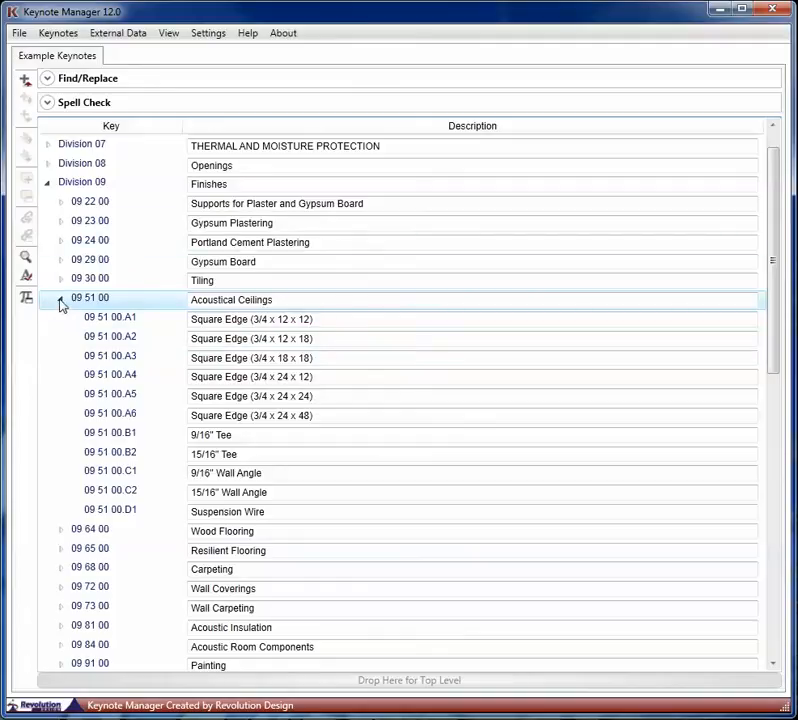
click(61, 280)
click(73, 298)
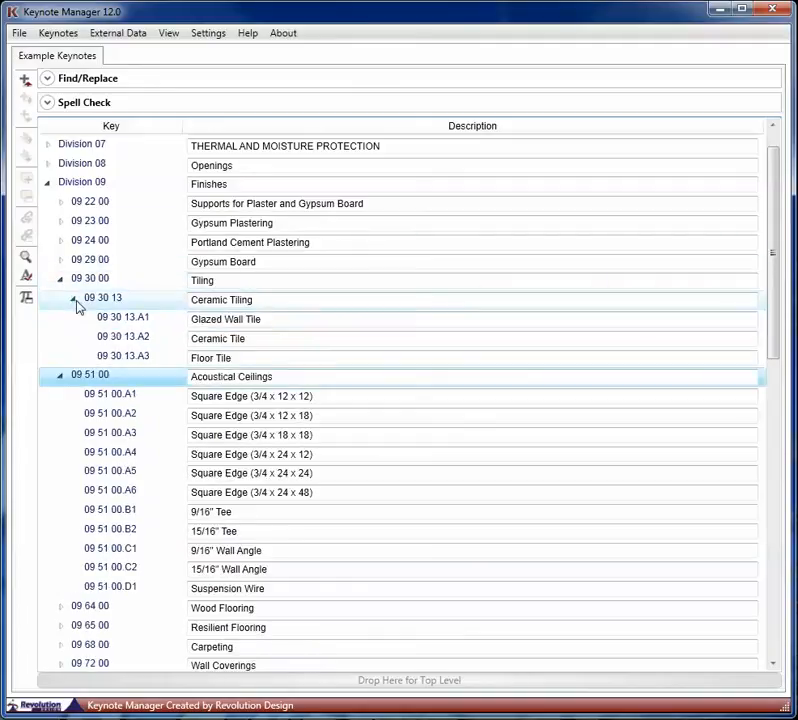
click(73, 298)
click(61, 280)
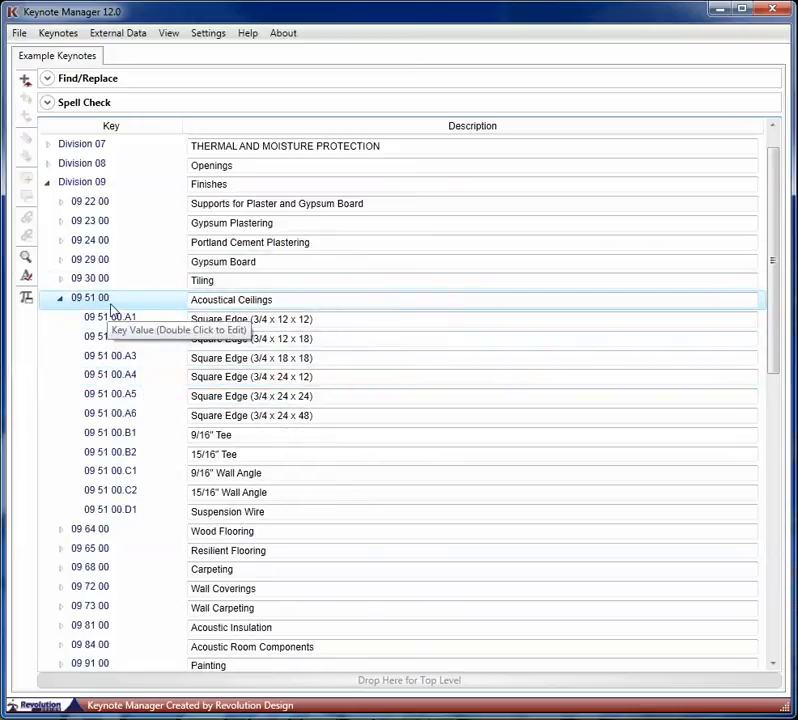
Change the description of keynote 09 51 00 to "Acoustical Ceiling Systems".
click(290, 300)
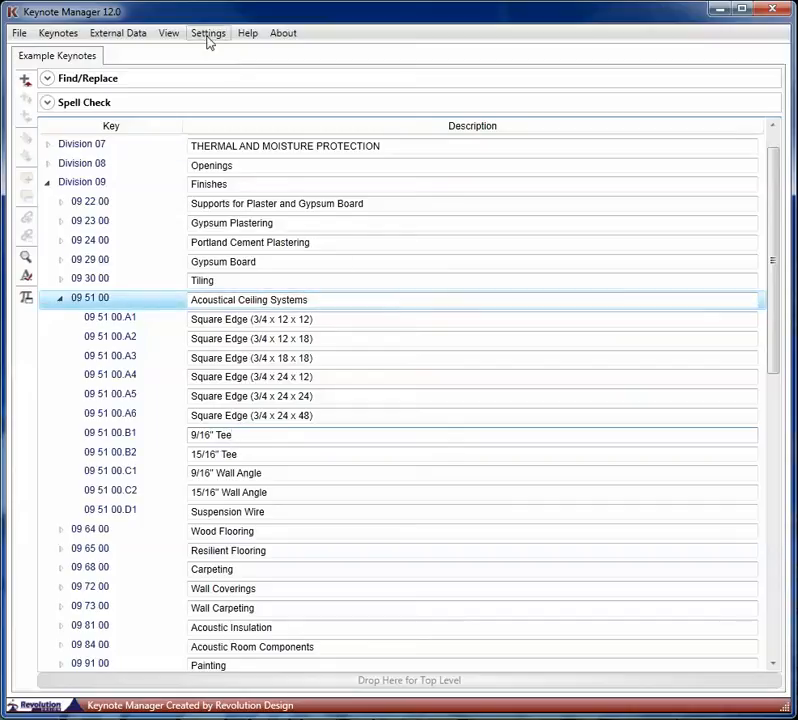
Review the Automatic Casing options in the editing settings and close the settings without saving changes.
click(208, 35)
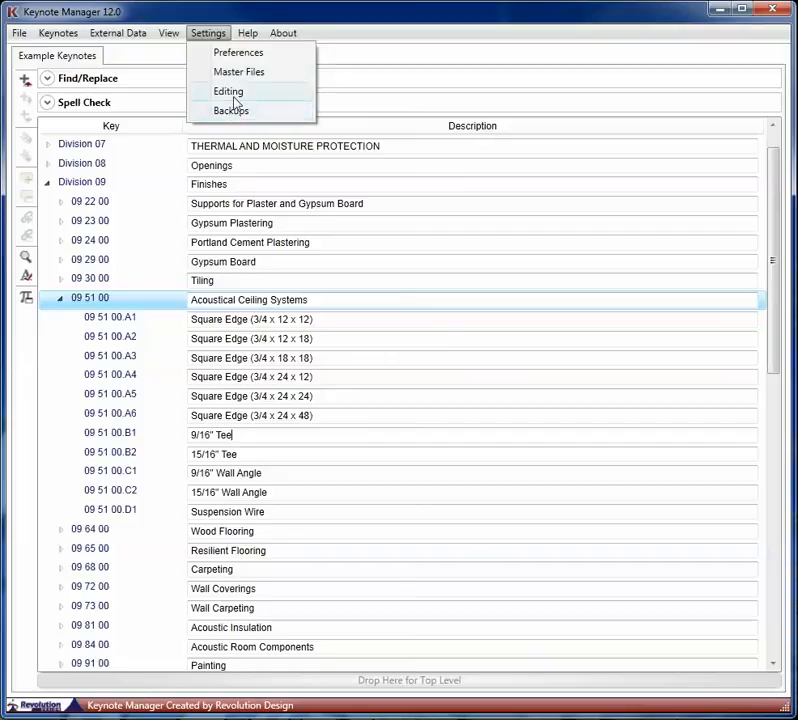
click(230, 92)
click(384, 368)
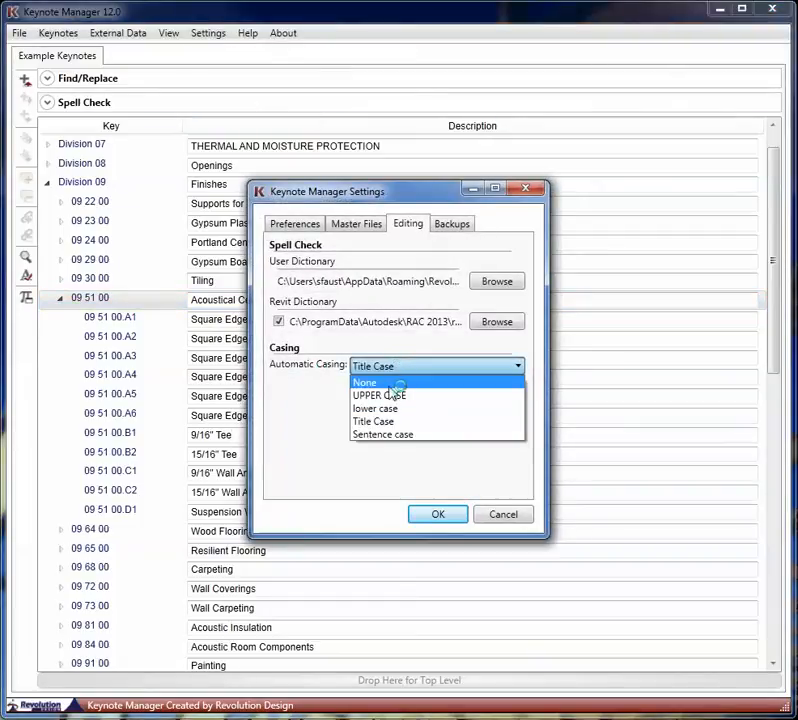
click(425, 480)
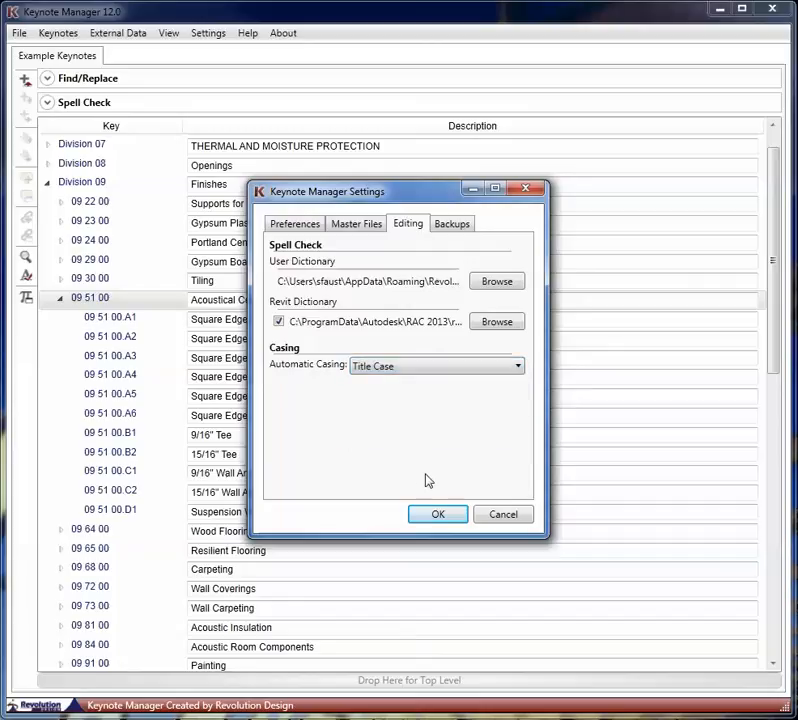
click(503, 514)
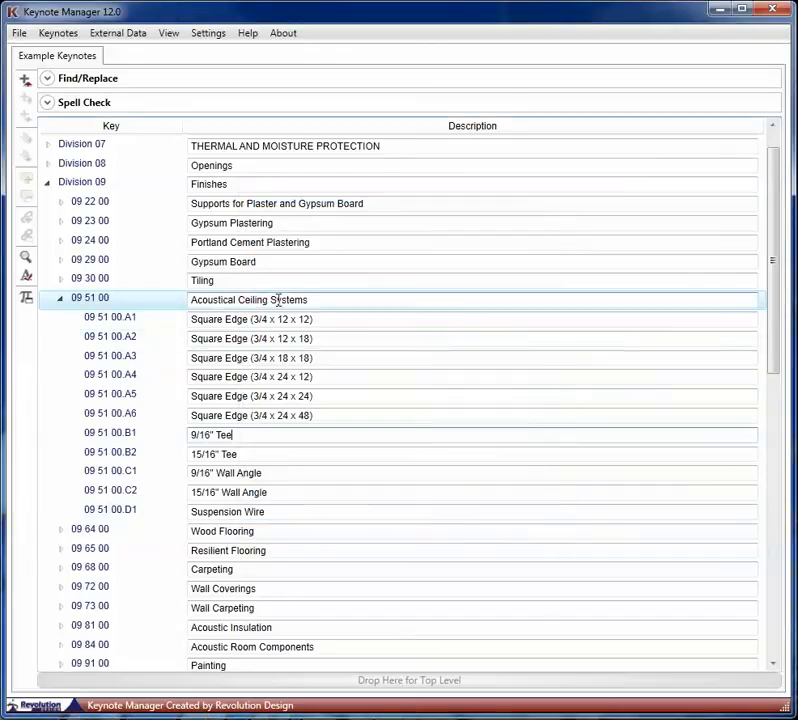
Add a child keynote under 09 51 00 with the key 09 51 10 and the description "Ceiling Tiles".
click(116, 305)
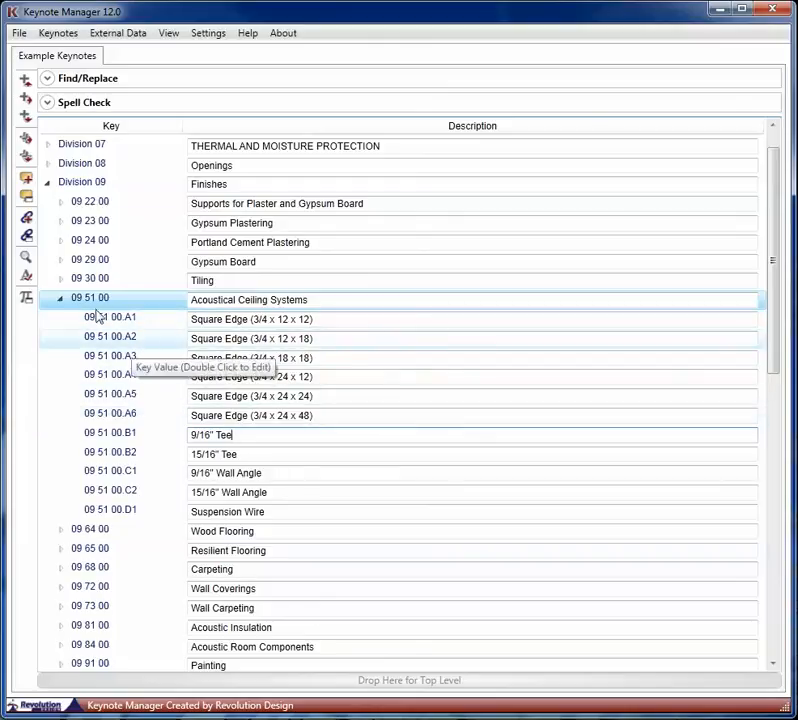
click(27, 107)
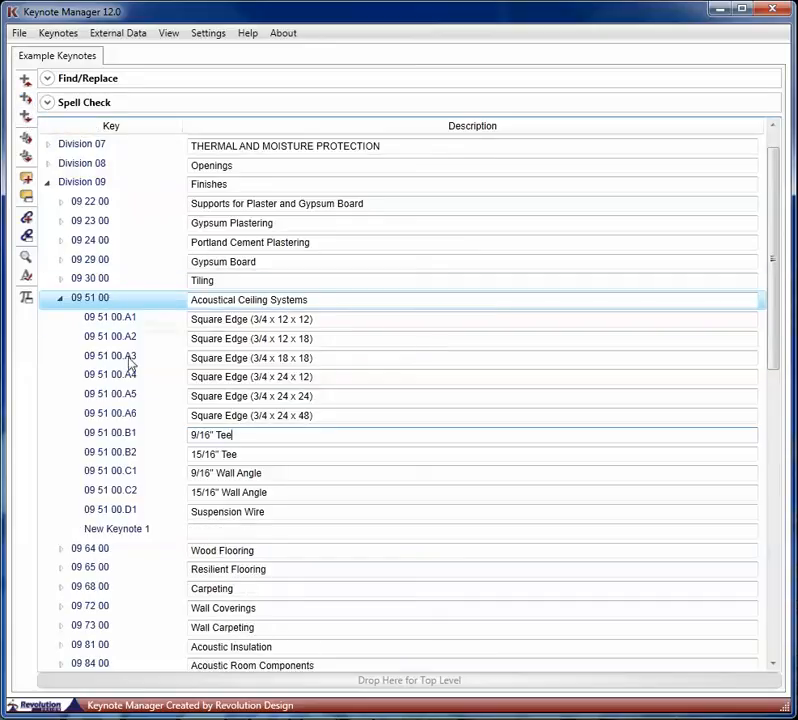
click(135, 530)
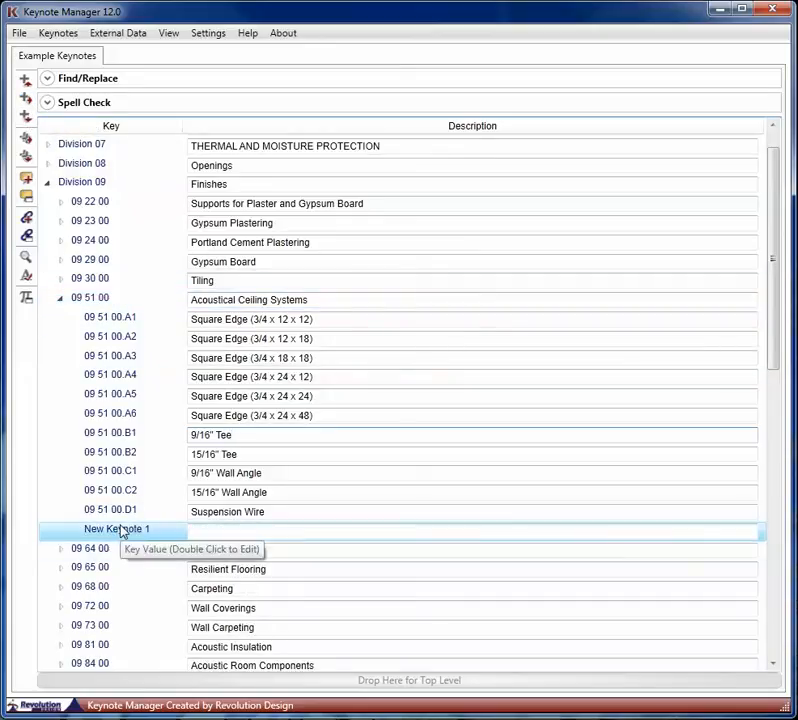
double_click(138, 531)
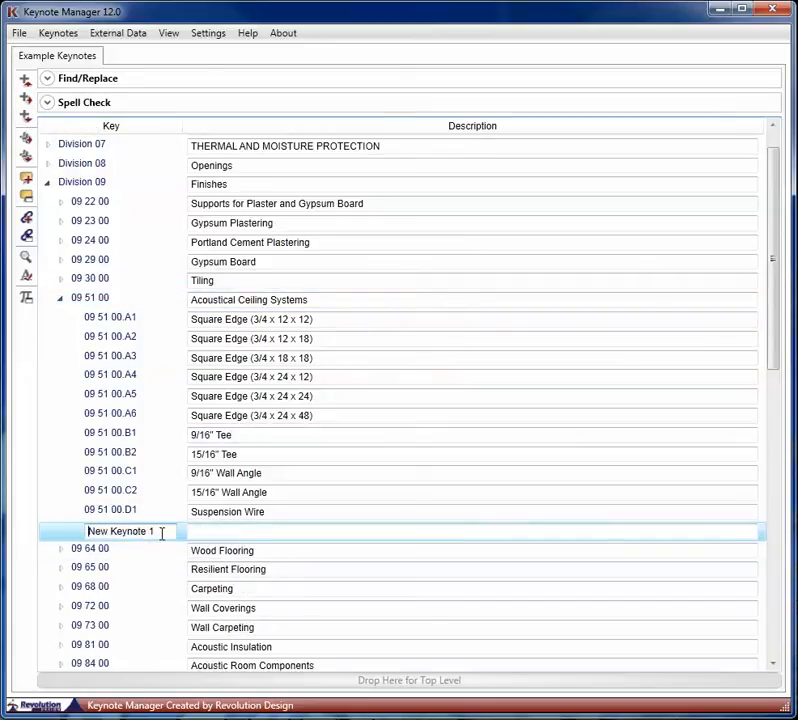
drag(161, 533, 8, 520)
text(09 5)
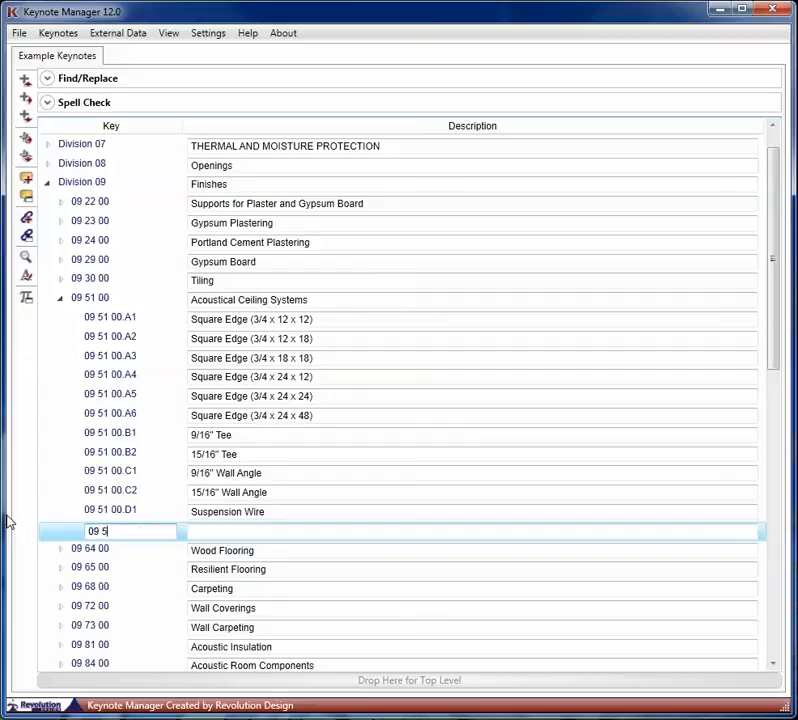
text(1 10)
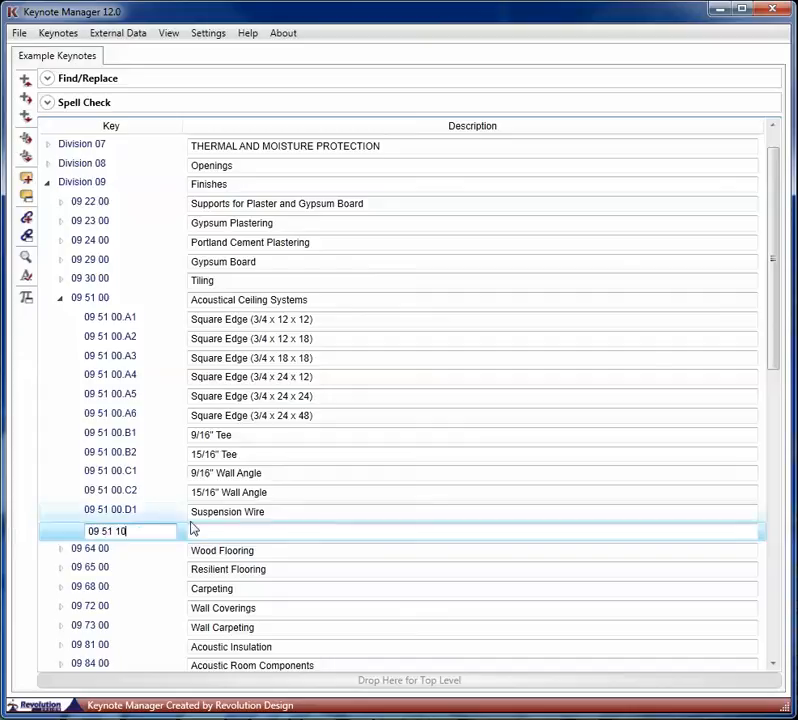
click(200, 530)
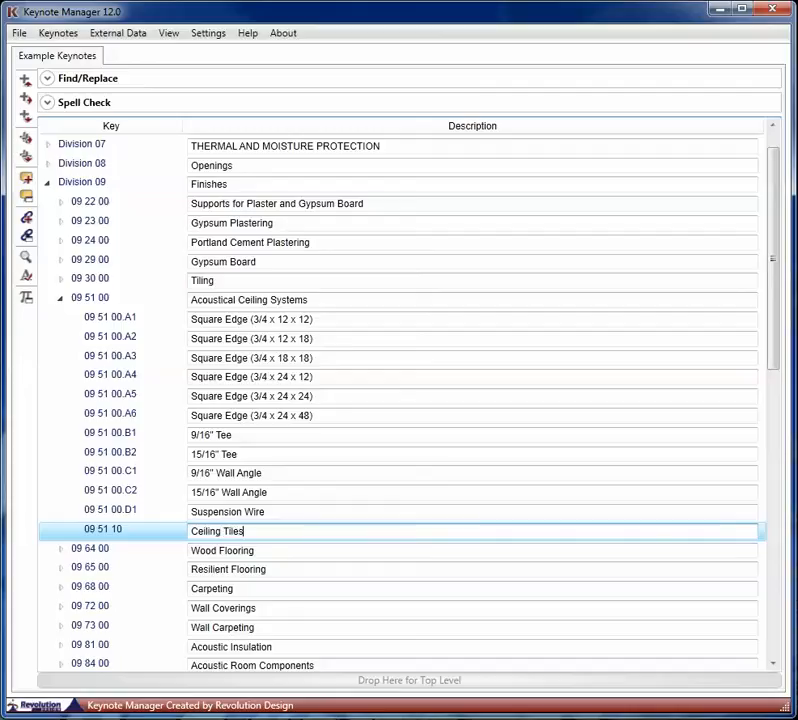
key(Return)
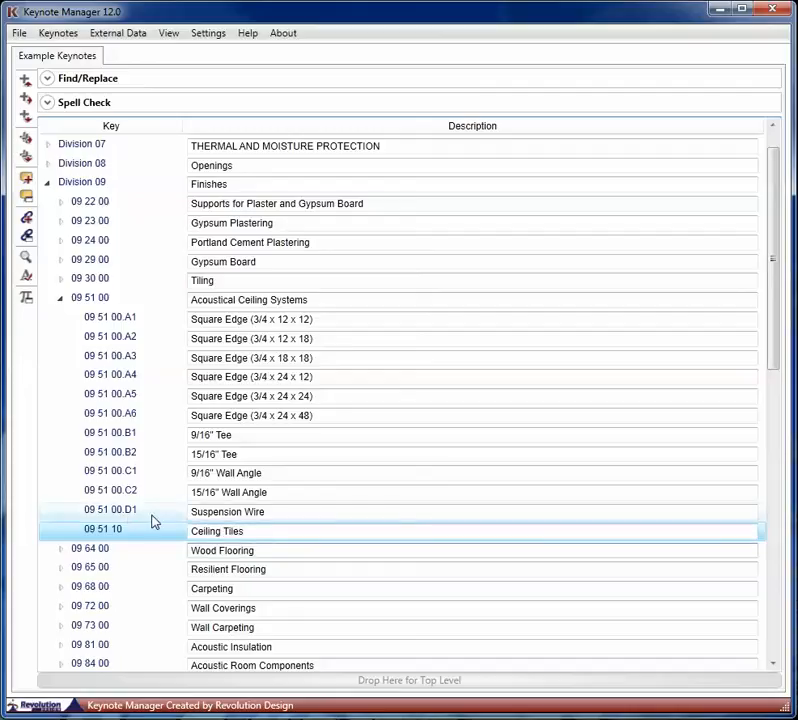
Move the six Square Edge keynotes 09 51 00.A1 through 09 51 00.A6 under the Ceiling Tiles keynote 09 51 10.
click(140, 322)
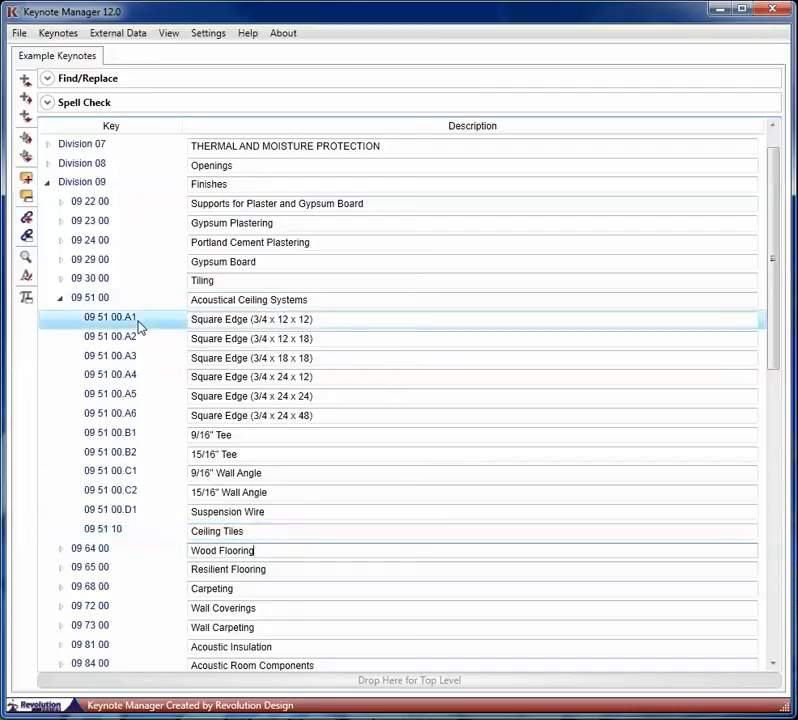
shift+click(145, 415)
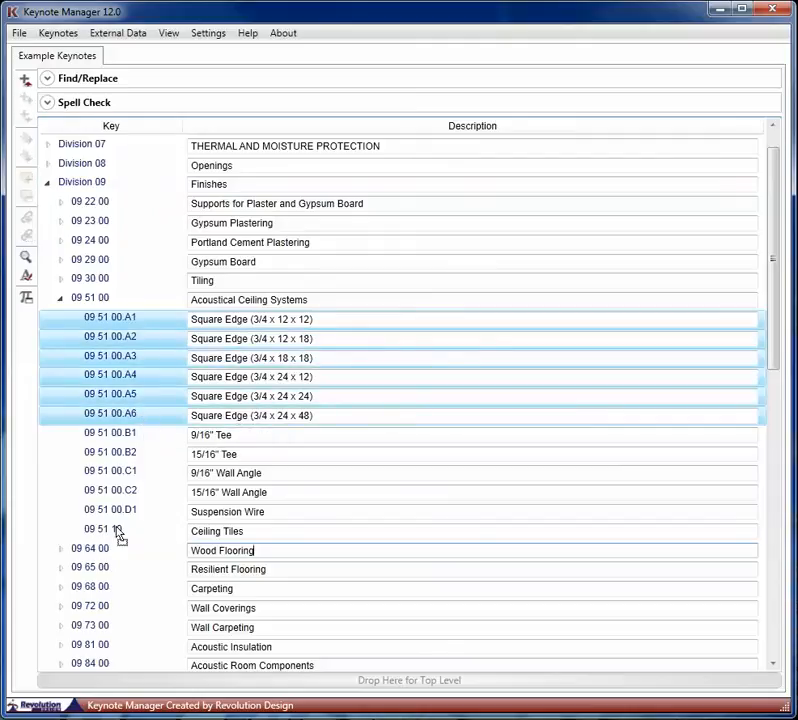
drag(117, 535, 117, 533)
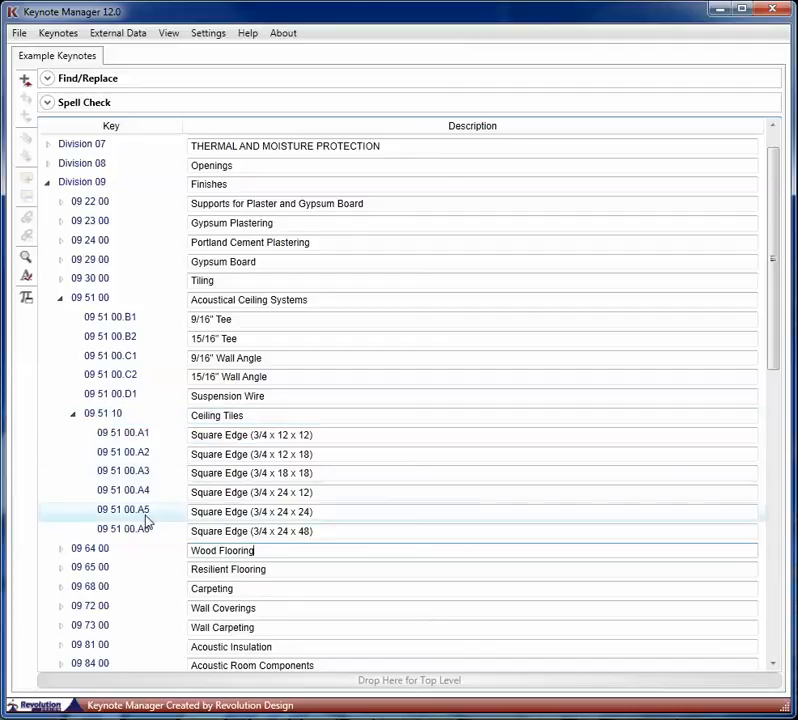
Re-number the six Square Edge keynotes under Ceiling Tiles with the starting value 09 51 10.01.
click(143, 437)
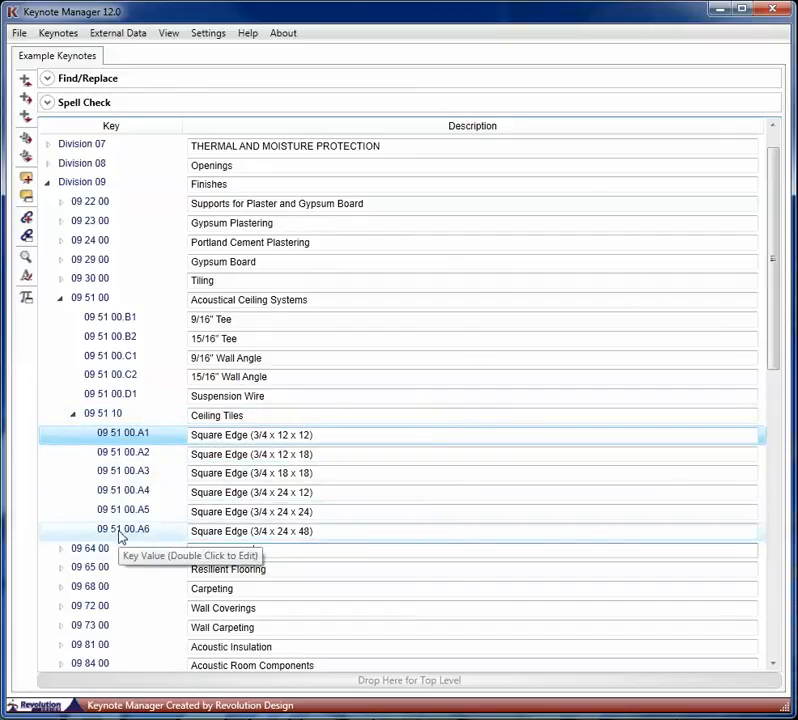
shift+click(122, 533)
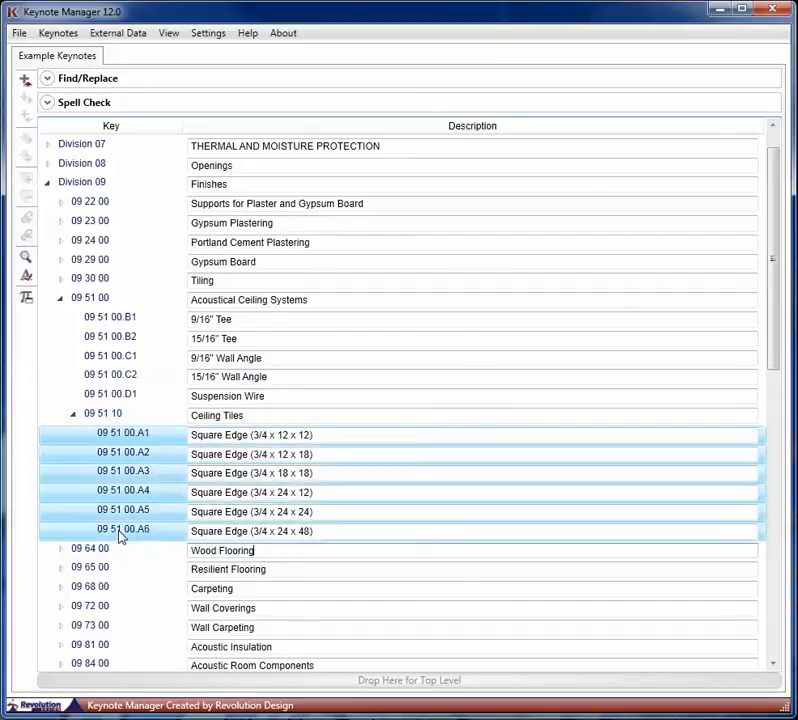
right_click(131, 467)
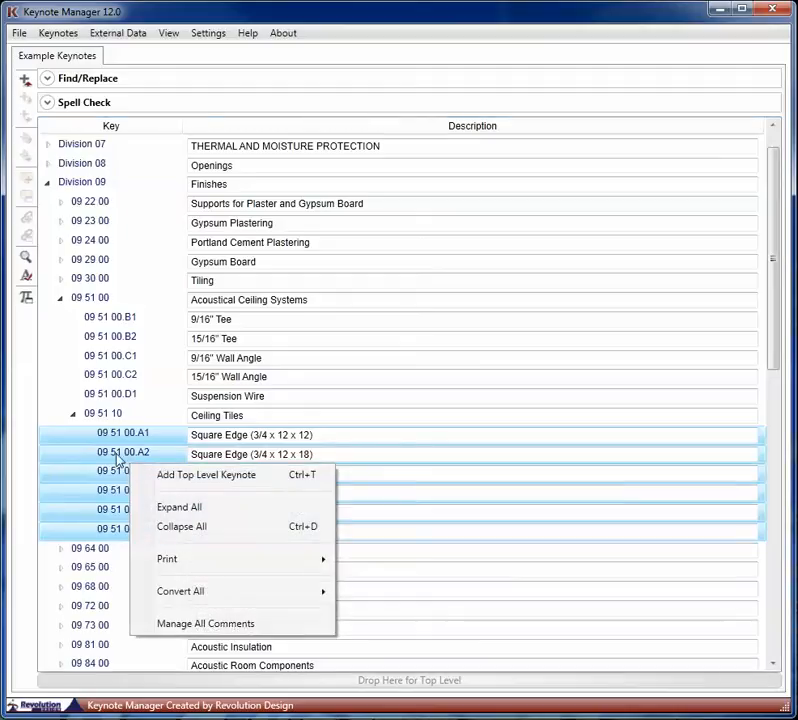
right_click(117, 460)
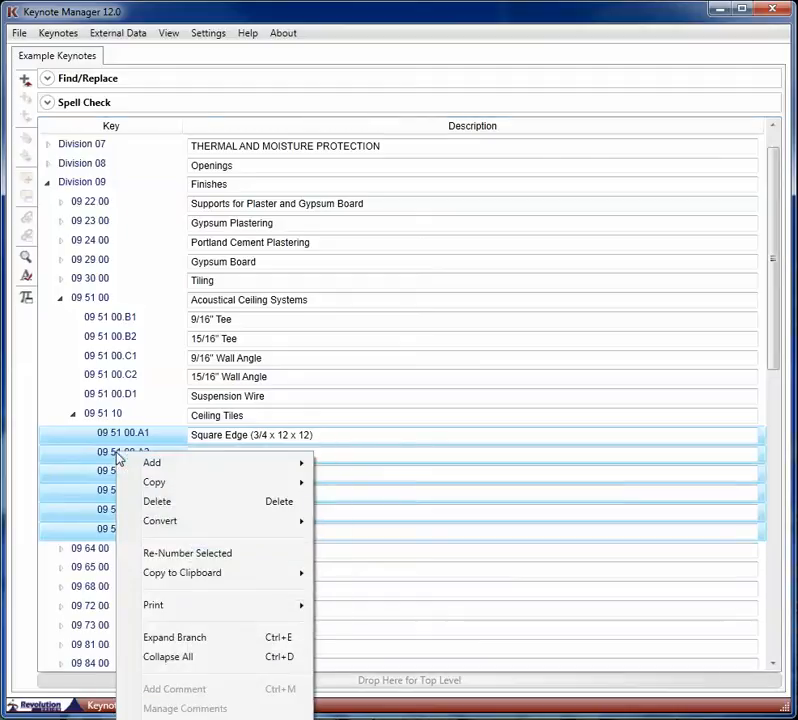
click(190, 554)
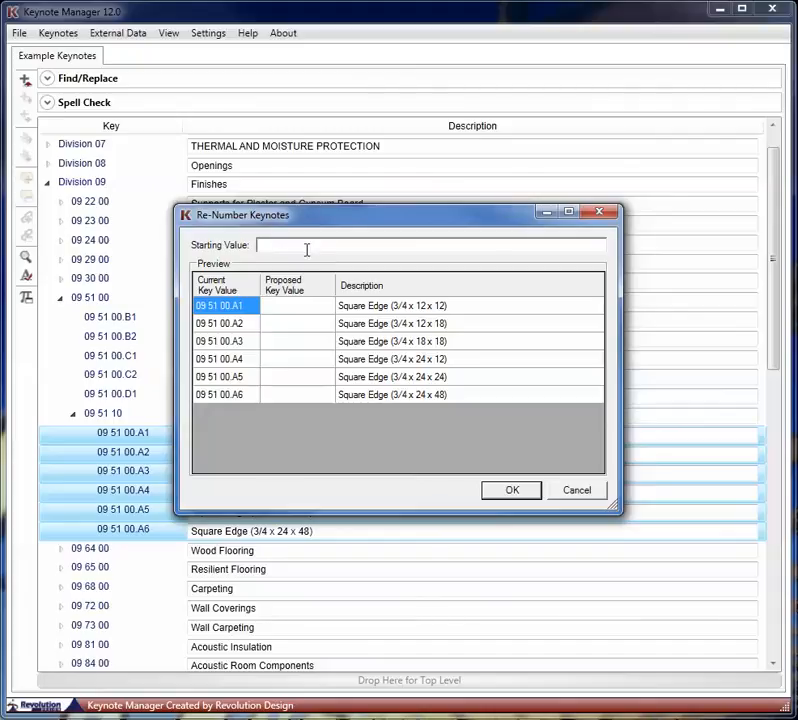
text(09 51)
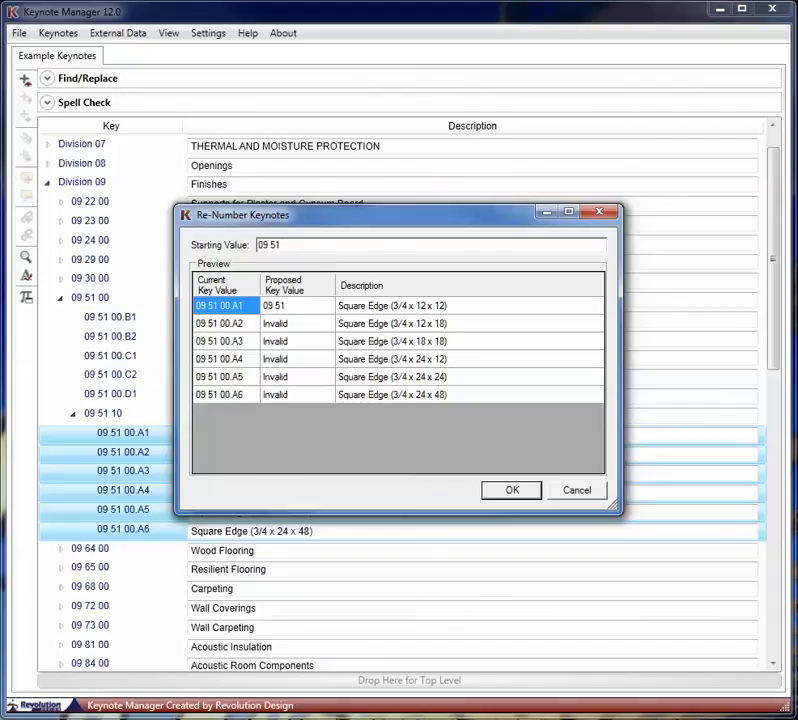
text( 10)
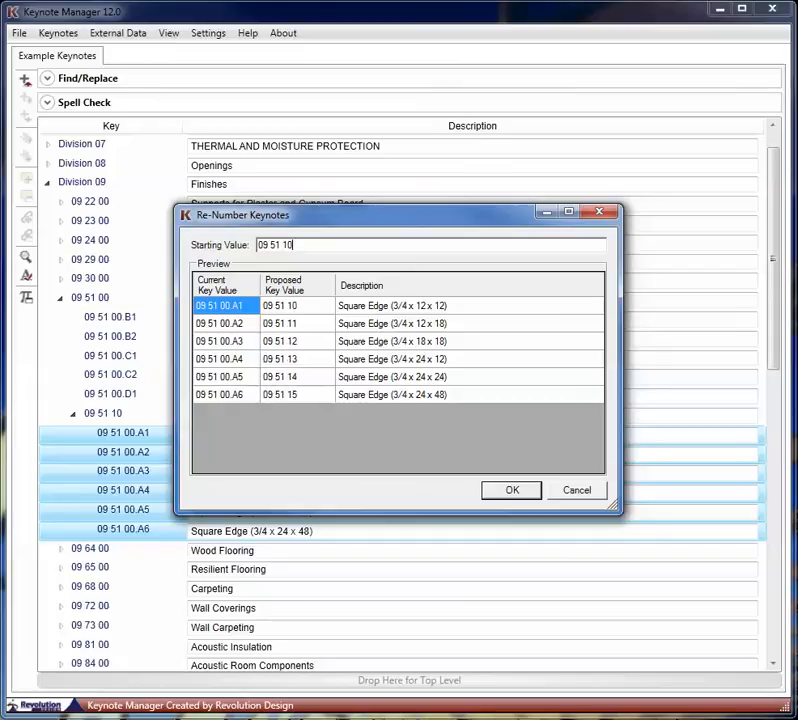
text(.01)
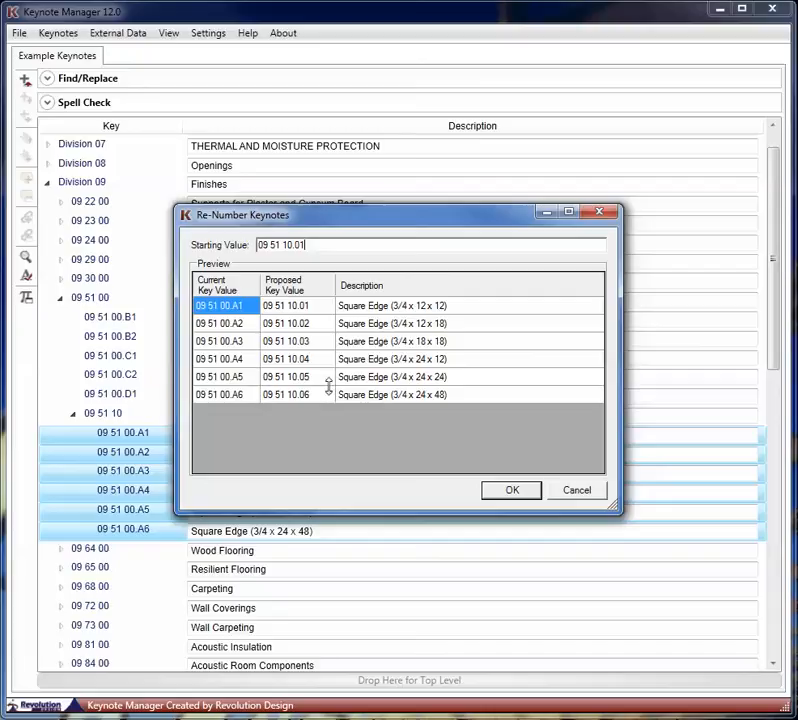
click(512, 490)
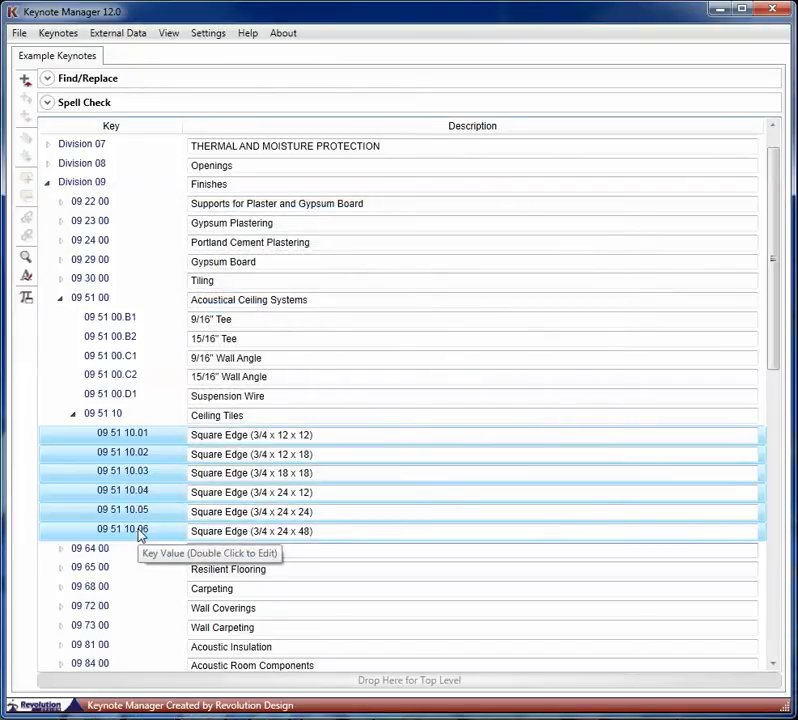
Copy the last Square Edge keynote, 09 51 10.06, at the same level under Ceiling Tiles.
click(147, 472)
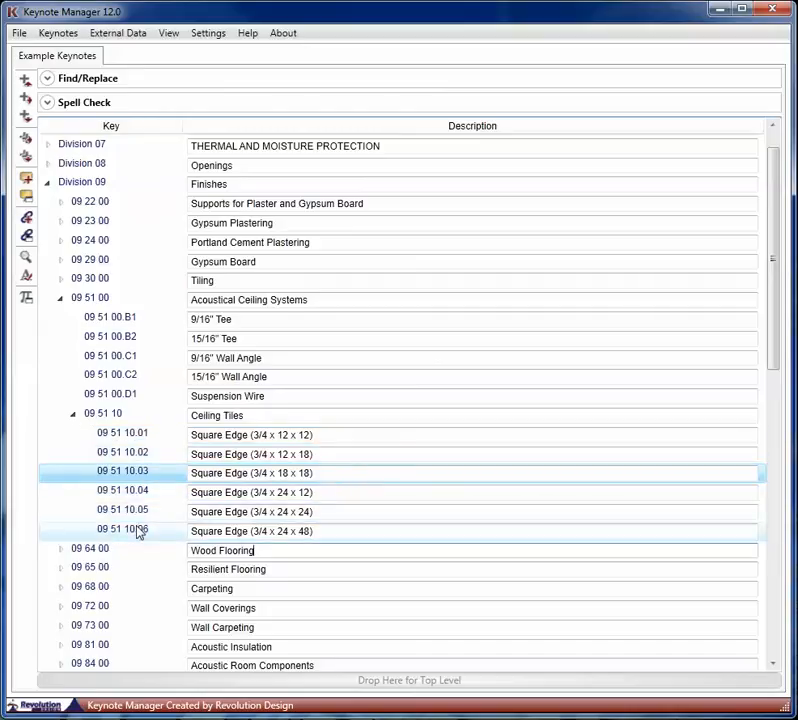
click(174, 533)
shift+click(173, 522)
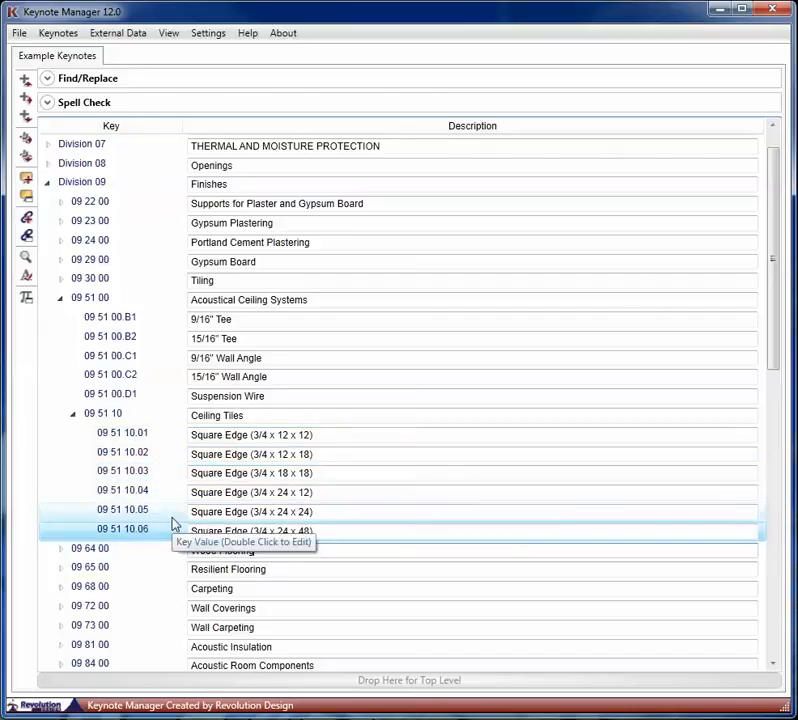
click(134, 529)
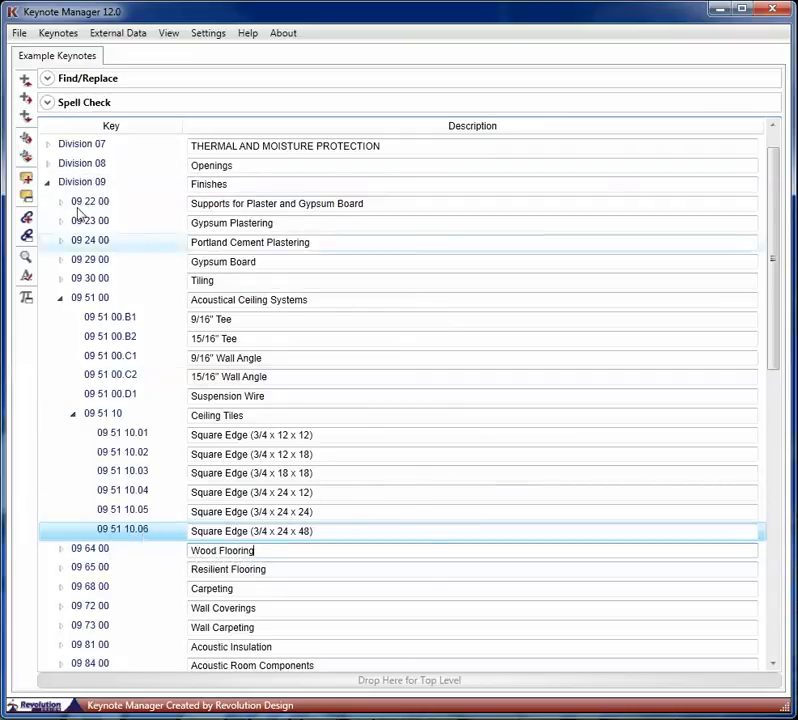
click(27, 158)
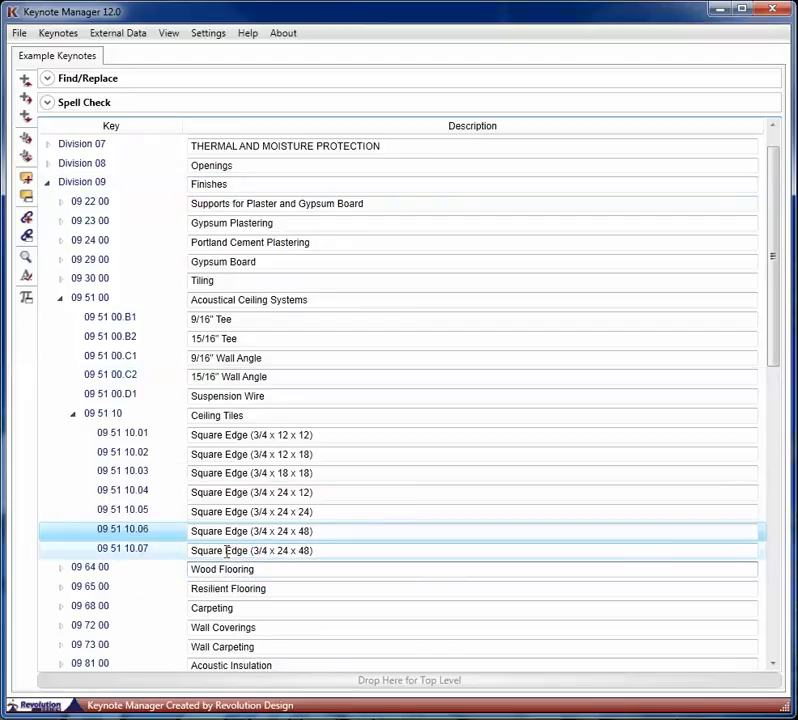
Replace the word "Square" with "tegular" in the description of the copied keynote 09 51 10.07.
drag(222, 550, 170, 549)
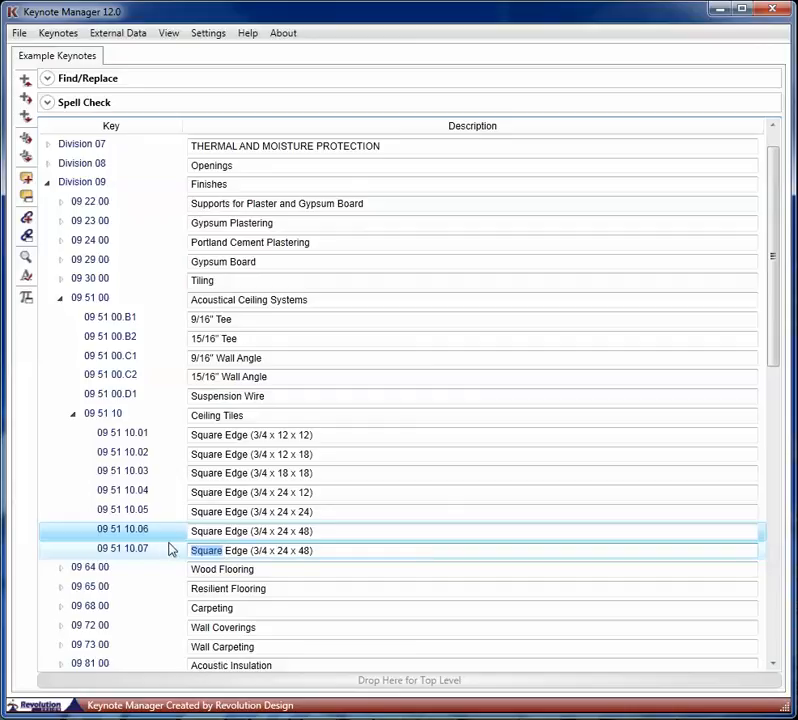
text(tegular)
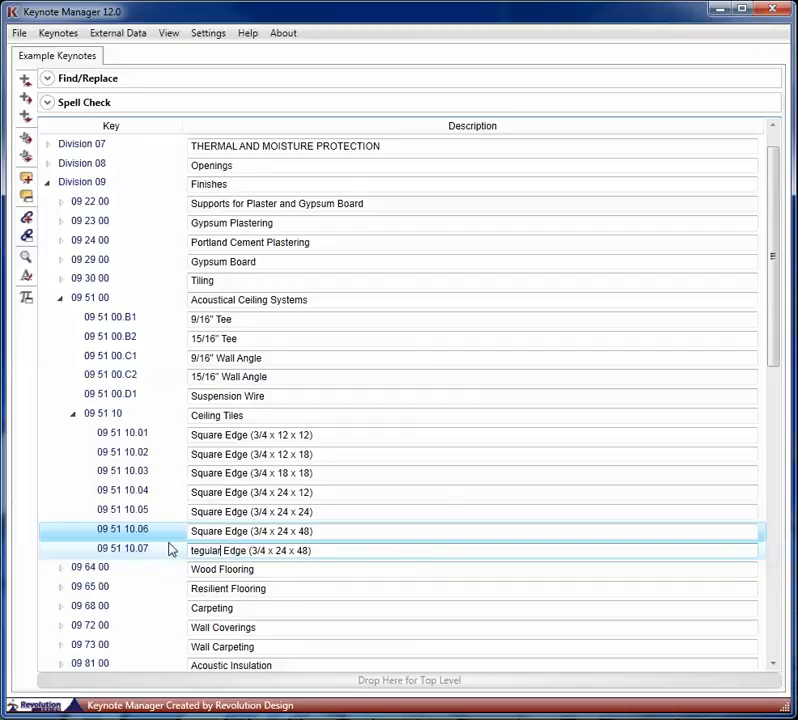
key(Return)
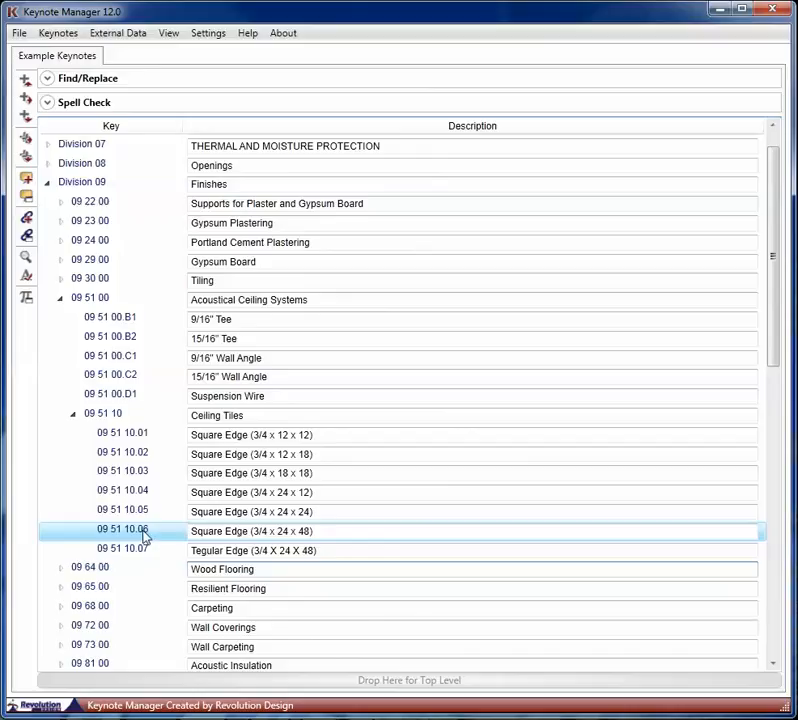
Copy Square Edge keynote 09 51 10.03 at the same level and replace "Square" with "tegular" in the copy's description.
click(132, 472)
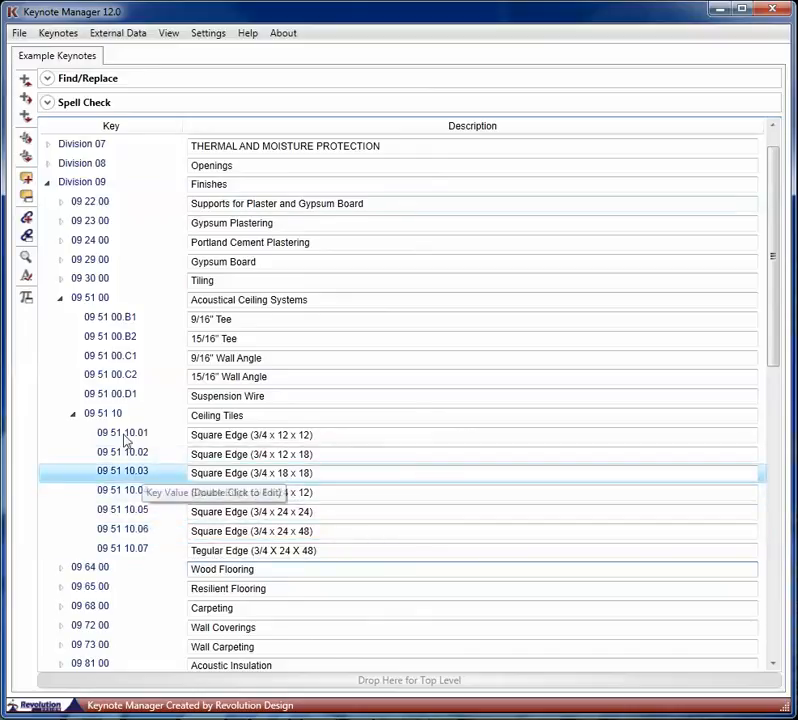
click(27, 159)
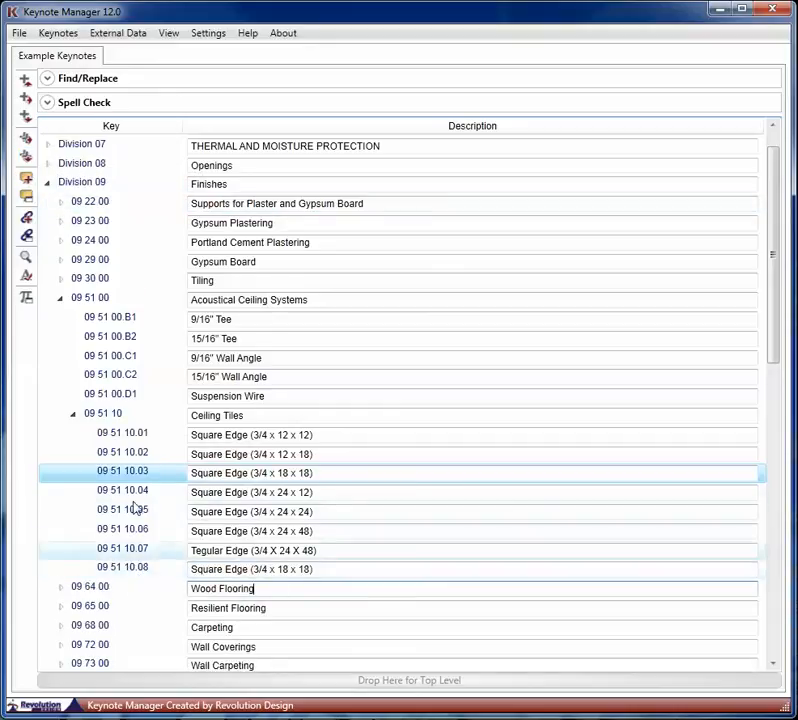
click(147, 567)
click(212, 571)
drag(223, 570, 164, 571)
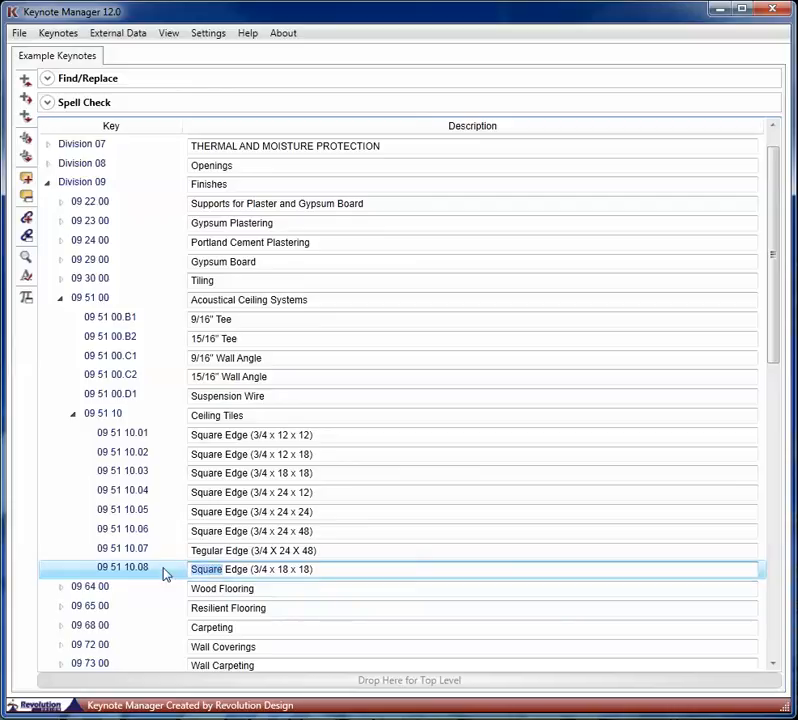
text(tegular)
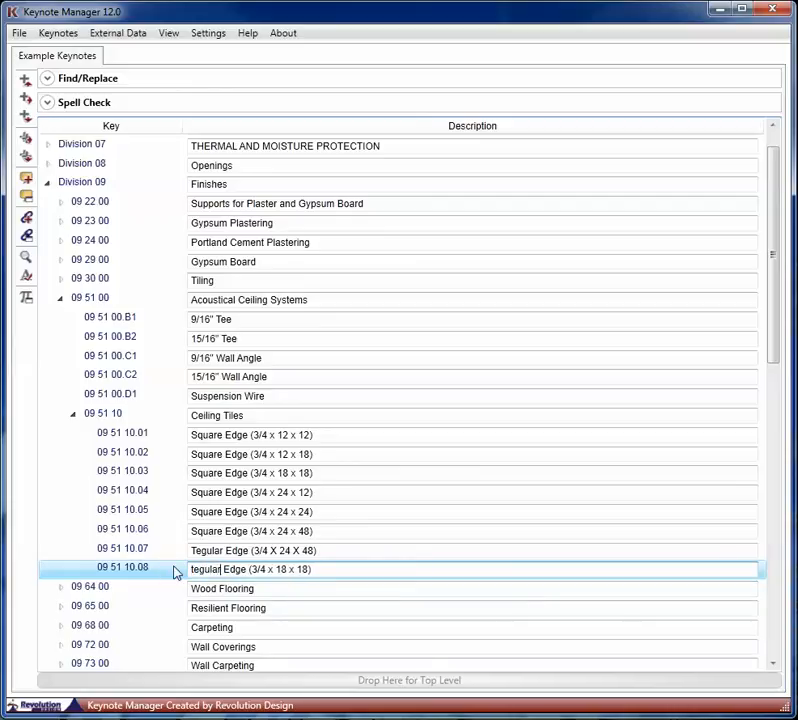
key(Return)
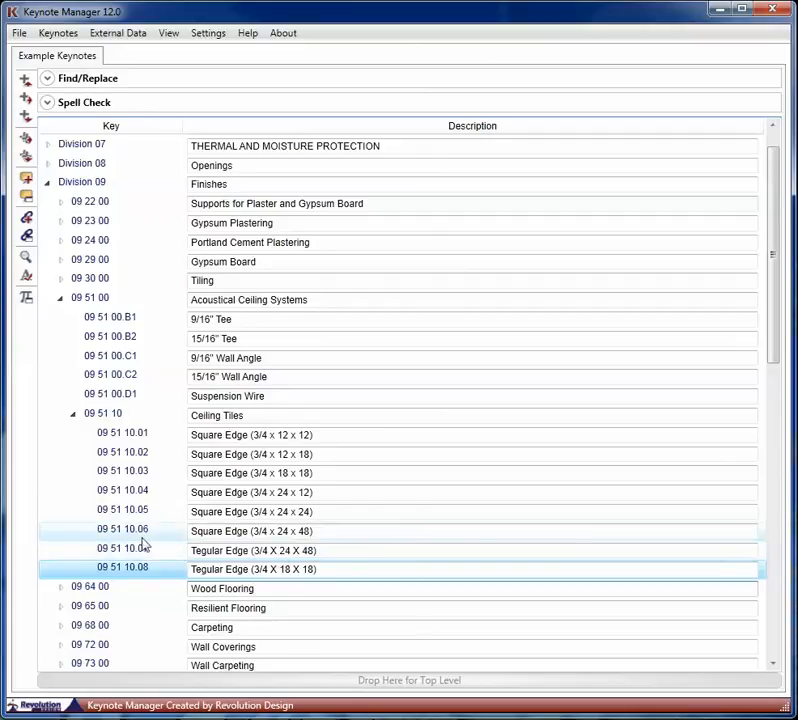
click(142, 535)
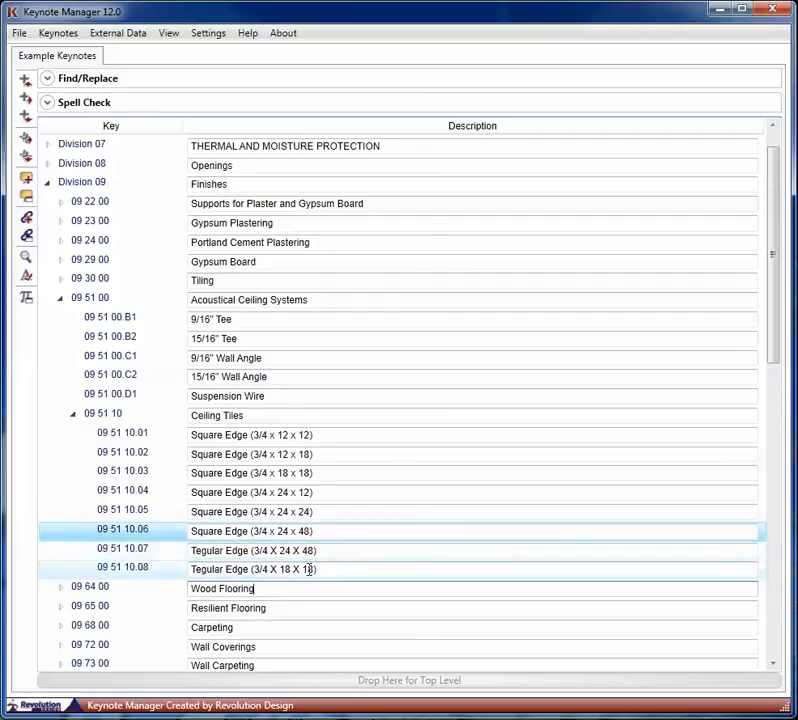
click(135, 569)
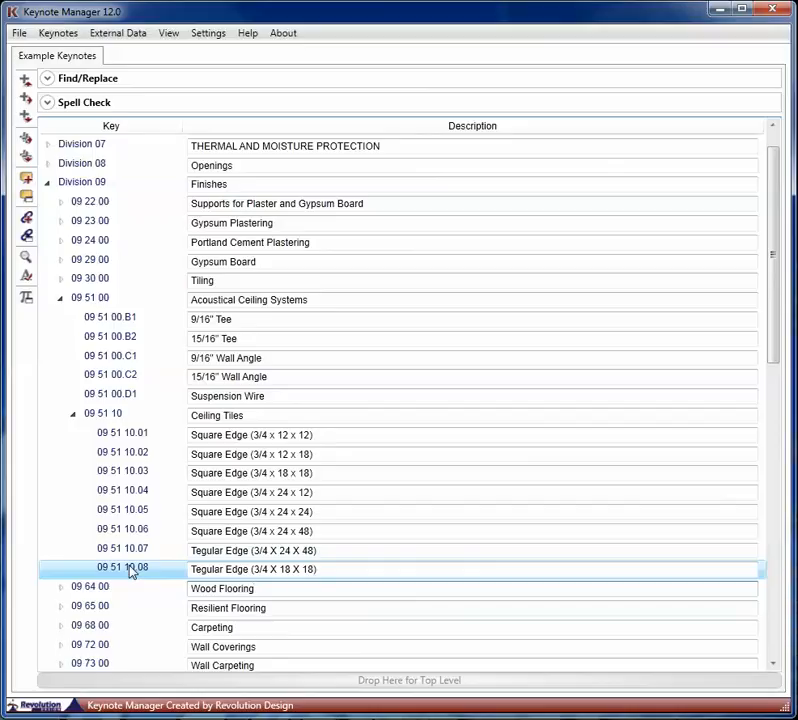
right_click(130, 570)
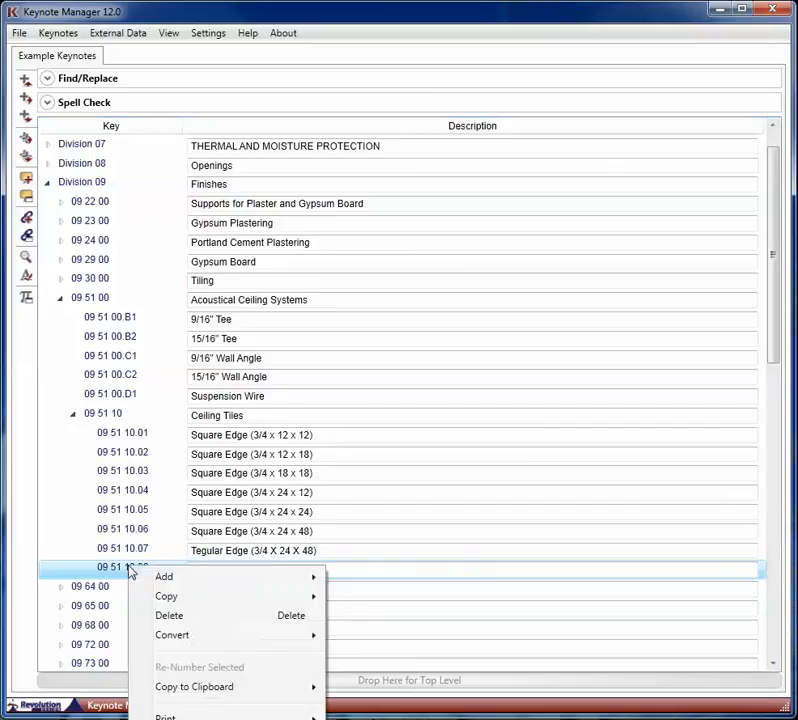
click(169, 618)
drag(121, 431, 257, 375)
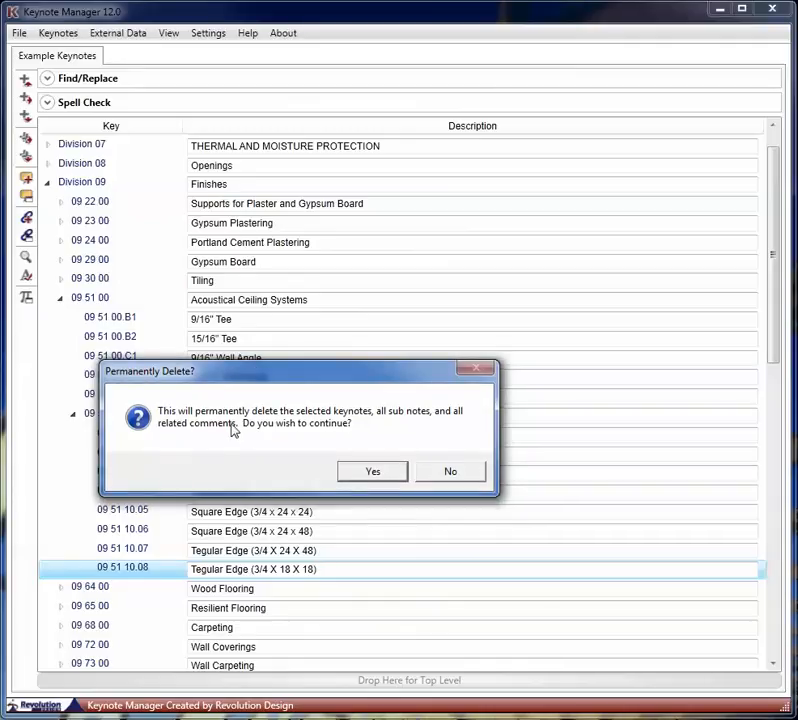
drag(244, 380, 294, 271)
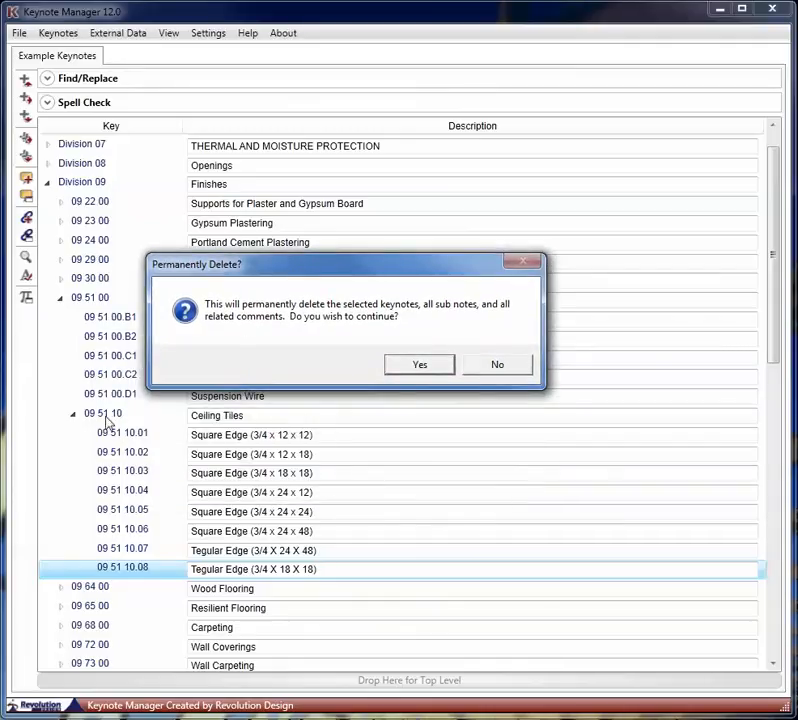
click(472, 364)
Permanently delete the Ceiling Tiles keynote 09 51 10 with all its sub notes, and select the Suspension Wire keynote 09 51 00.D1.
click(108, 418)
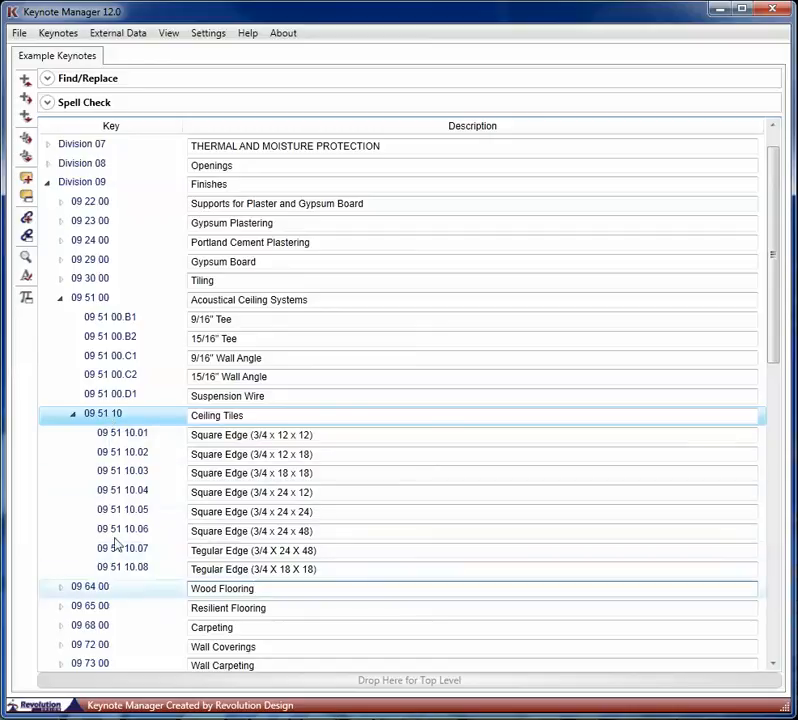
right_click(108, 420)
click(172, 465)
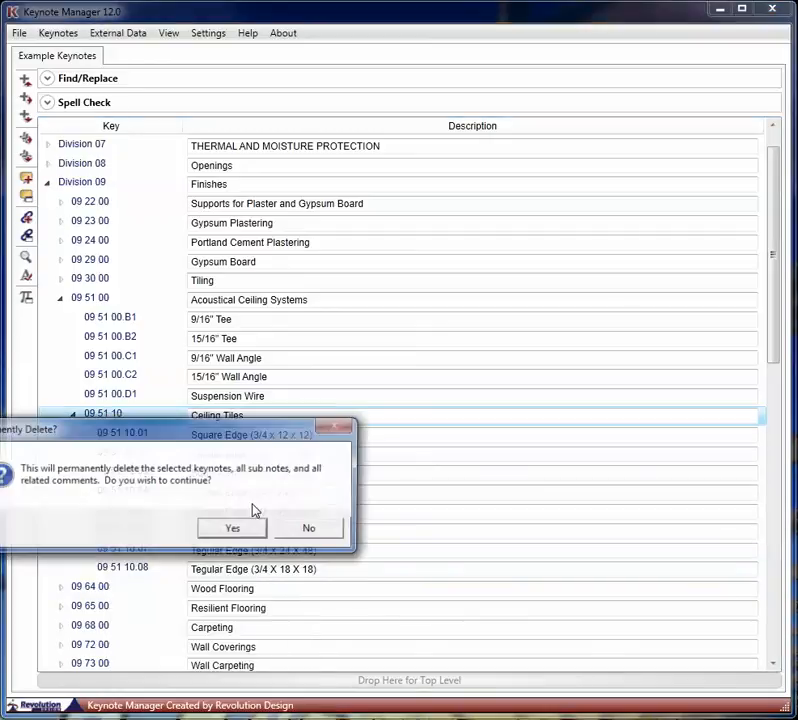
drag(185, 429, 370, 254)
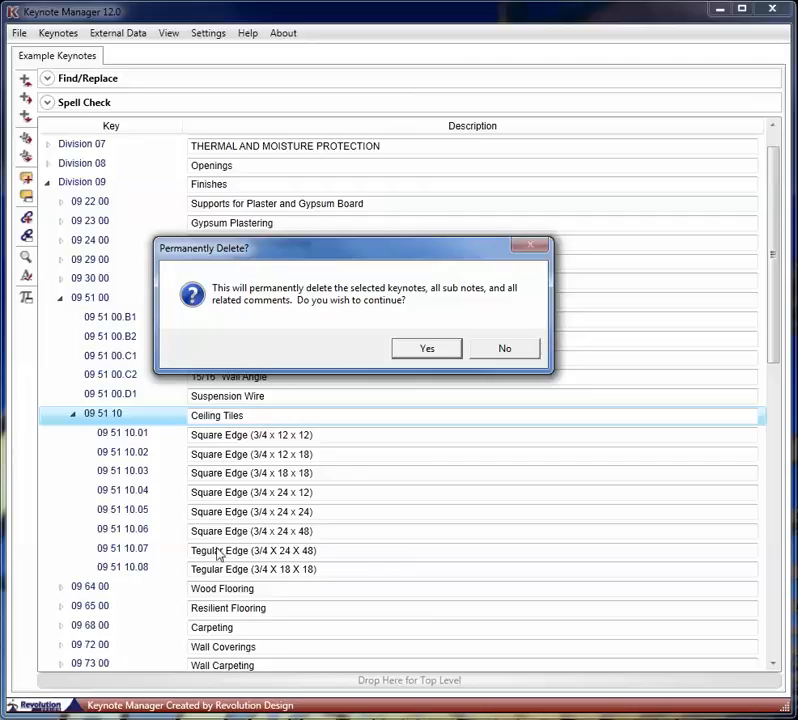
click(420, 349)
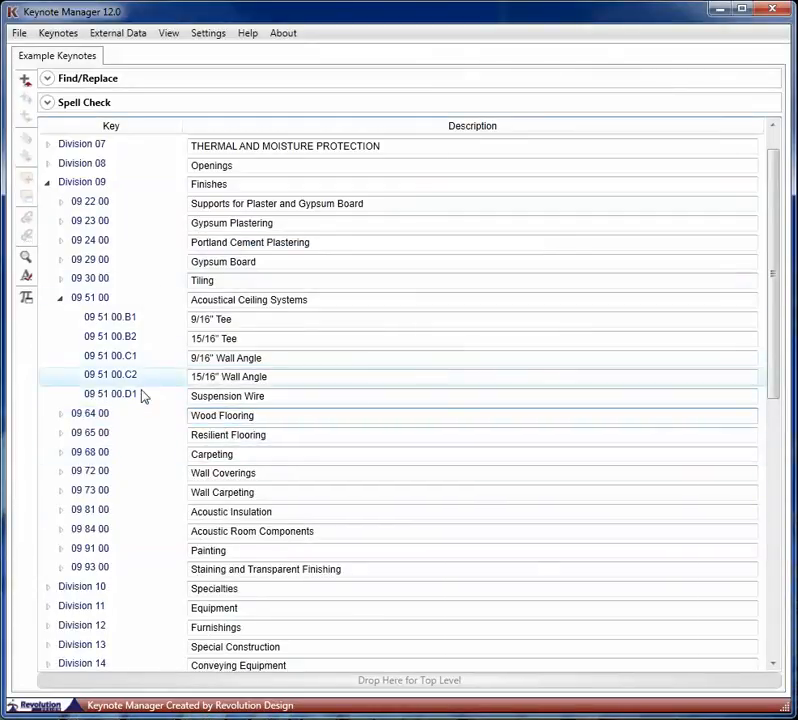
click(133, 398)
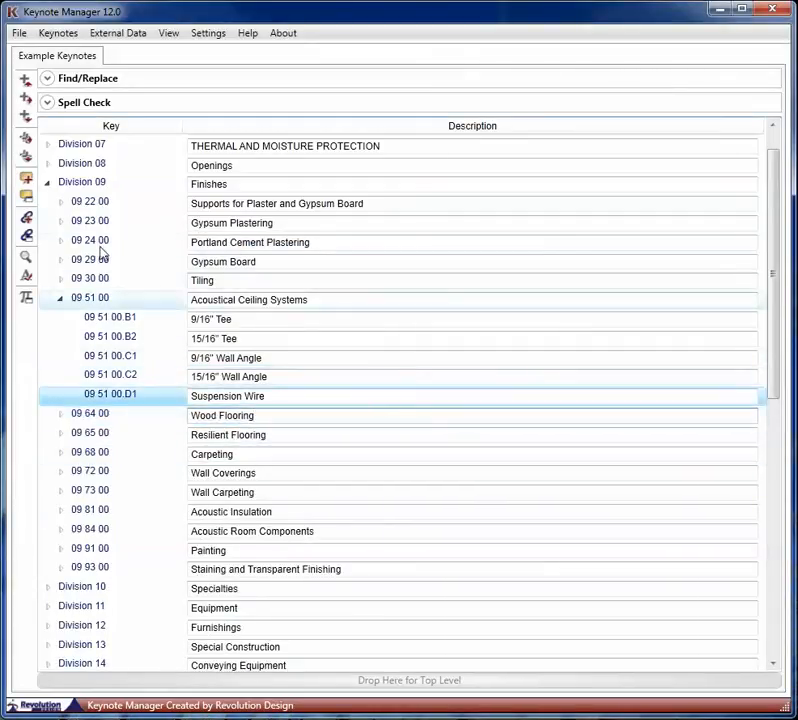